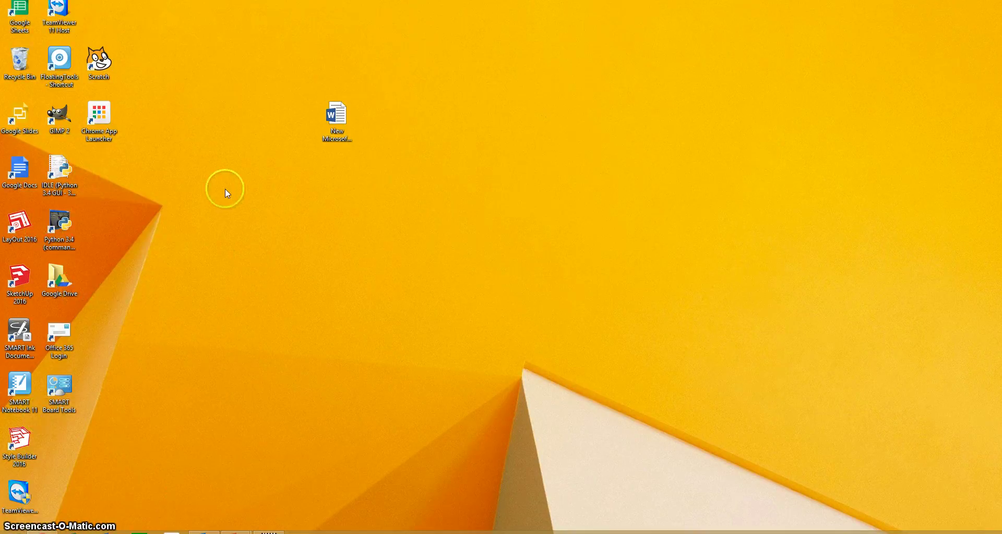
left_click(71, 282)
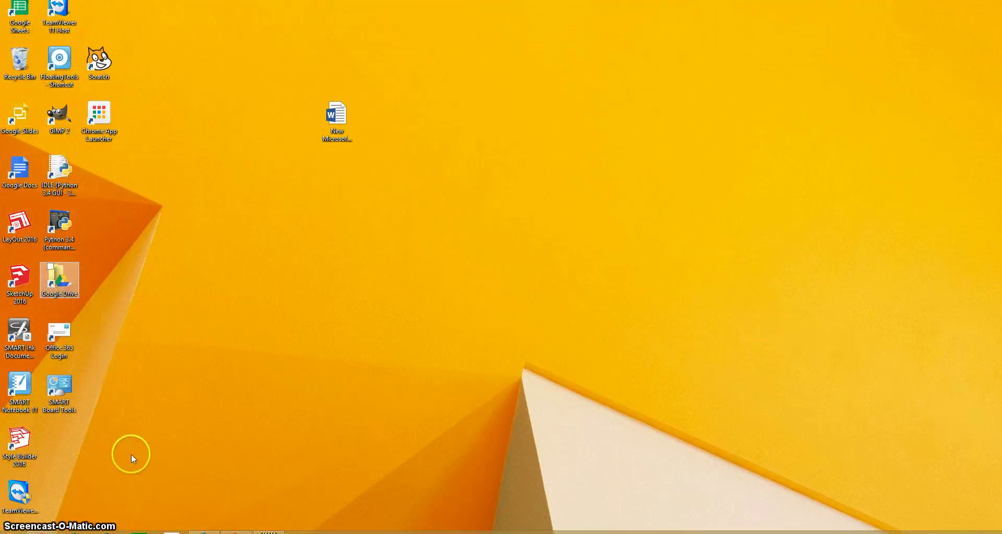
left_click(112, 530)
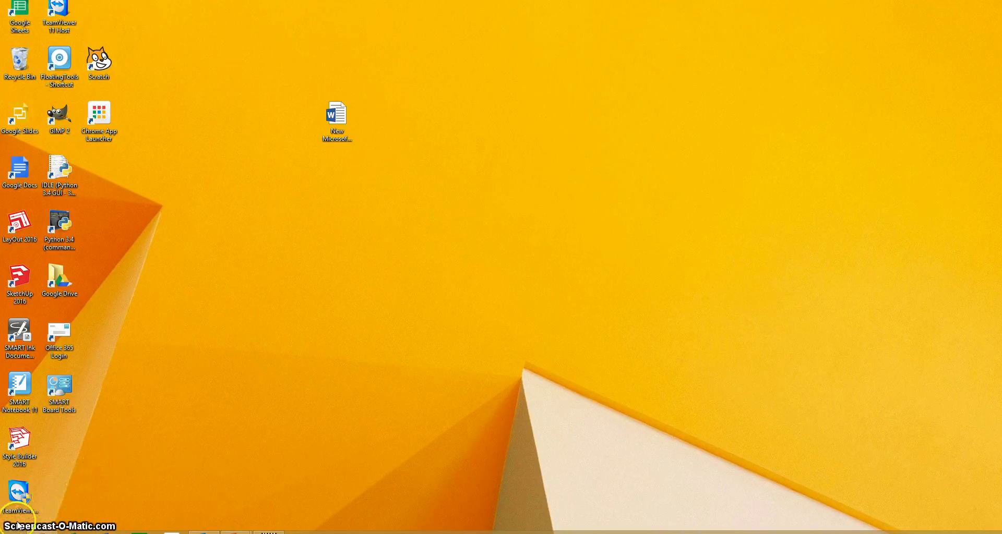
Open This PC in File Explorer and go into the student's Documents folder.
key("super")
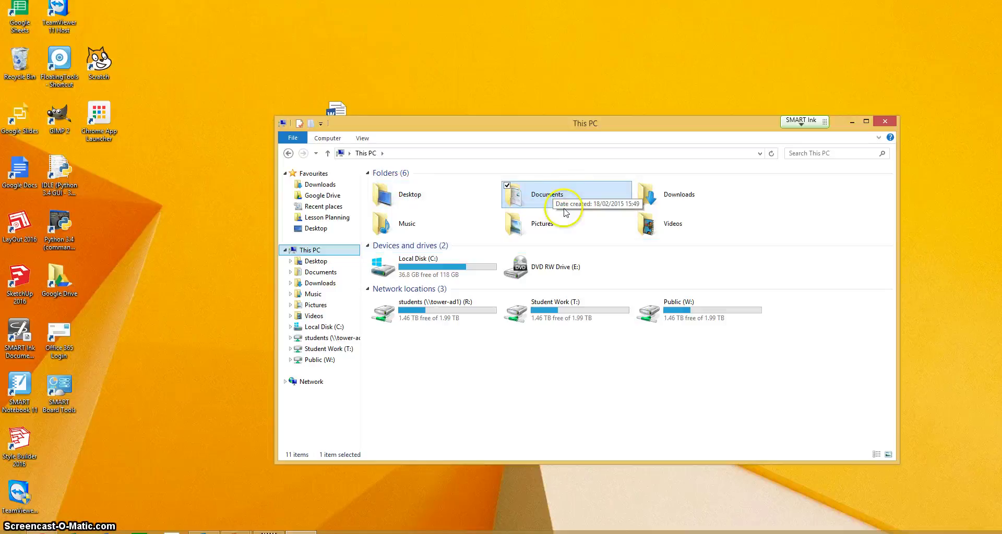
left_click(546, 194)
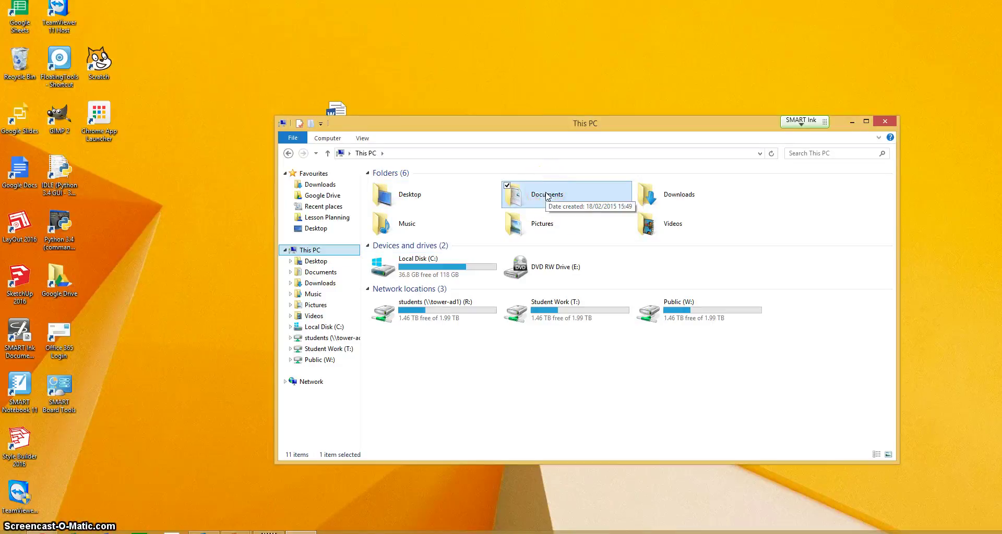
left_click(547, 203)
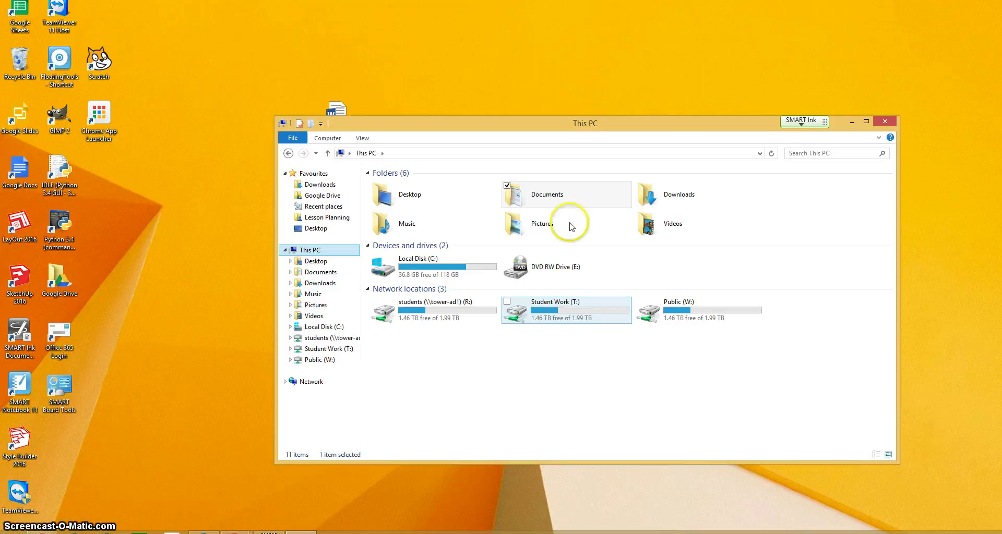
left_click(547, 197)
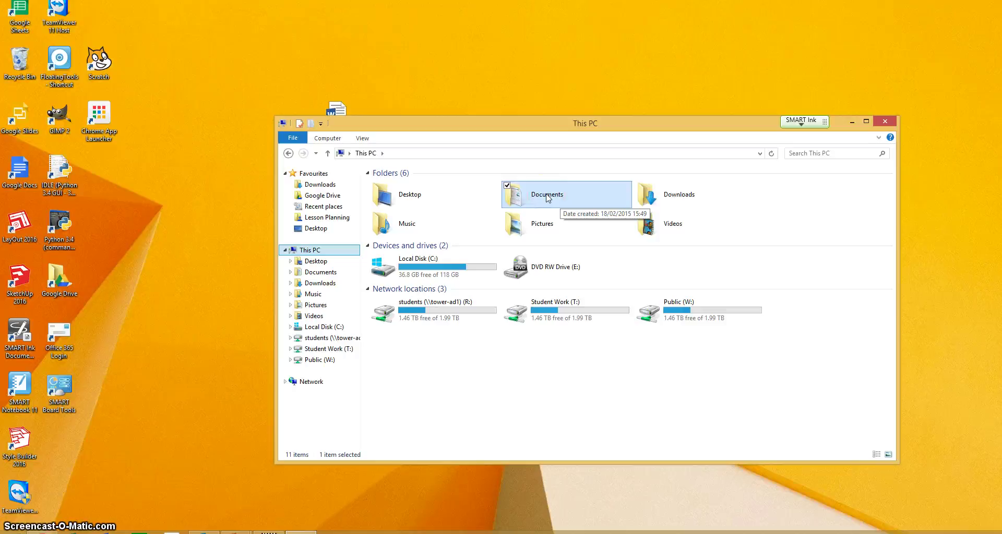
left_click(545, 196)
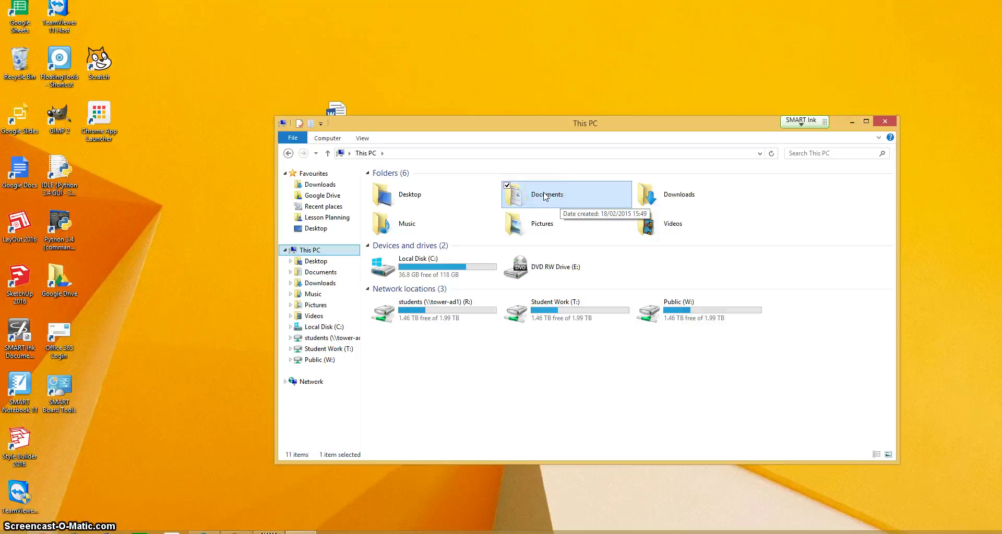
double_click(545, 196)
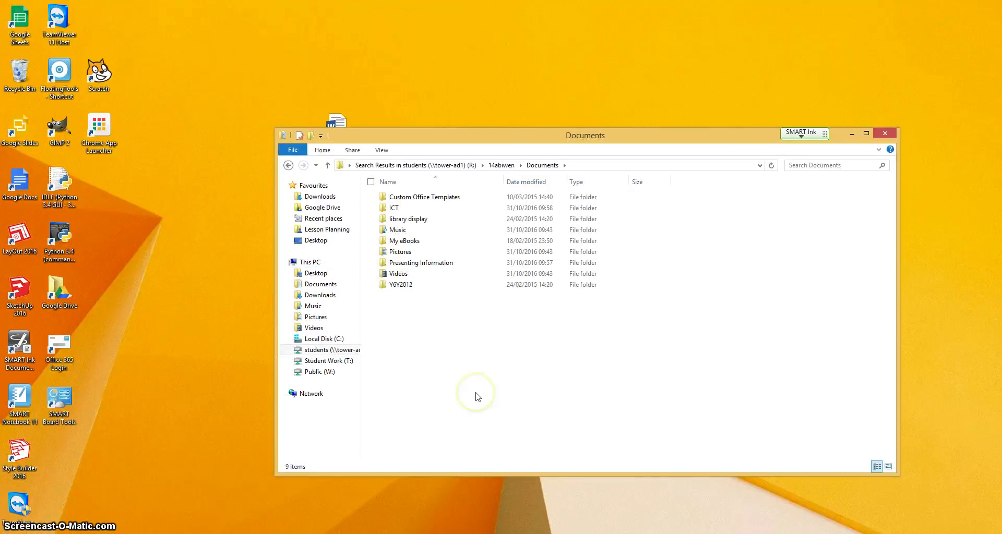
Look over the existing folders in Documents, such as Music, My eBooks, Pictures and Videos.
left_click(487, 375)
left_click(395, 230)
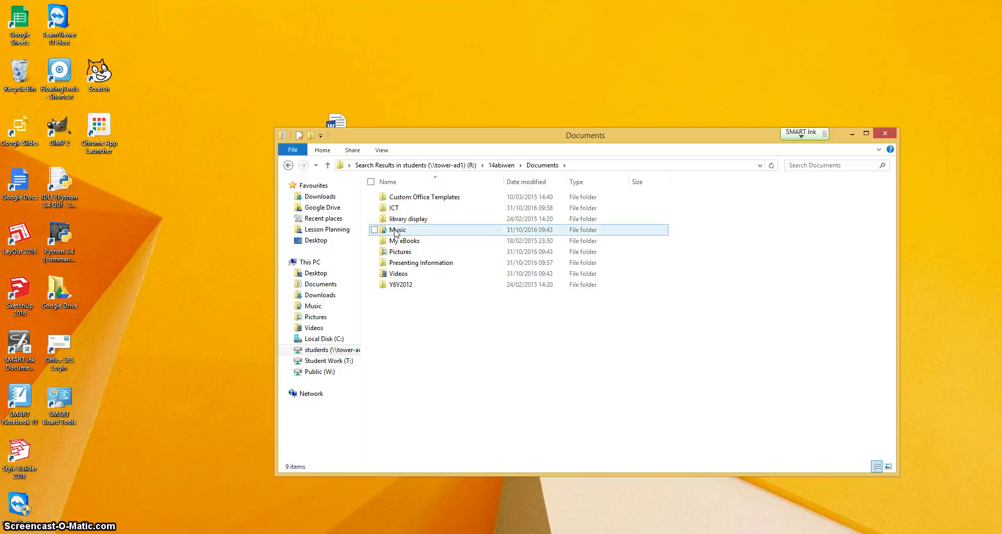
left_click(403, 242)
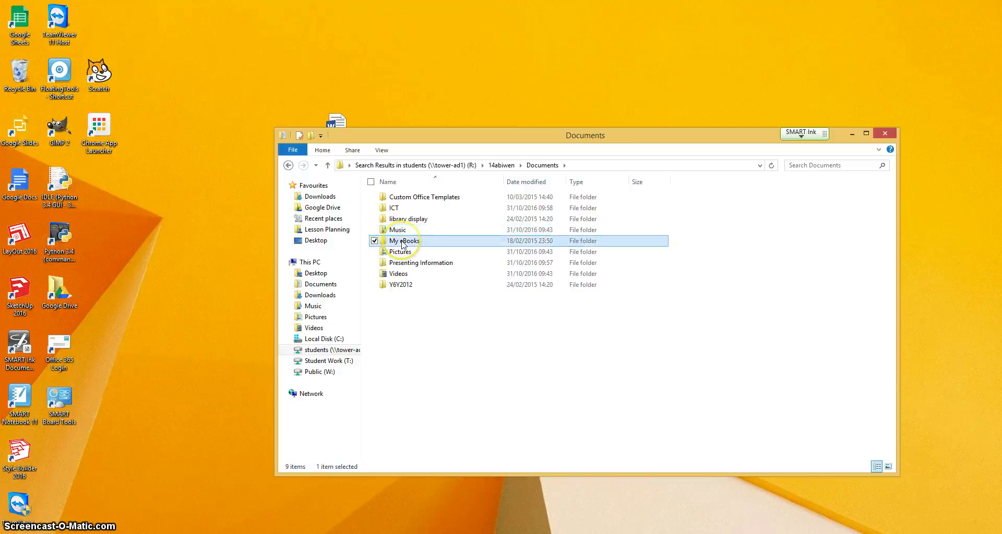
left_click(405, 254)
left_click(406, 275)
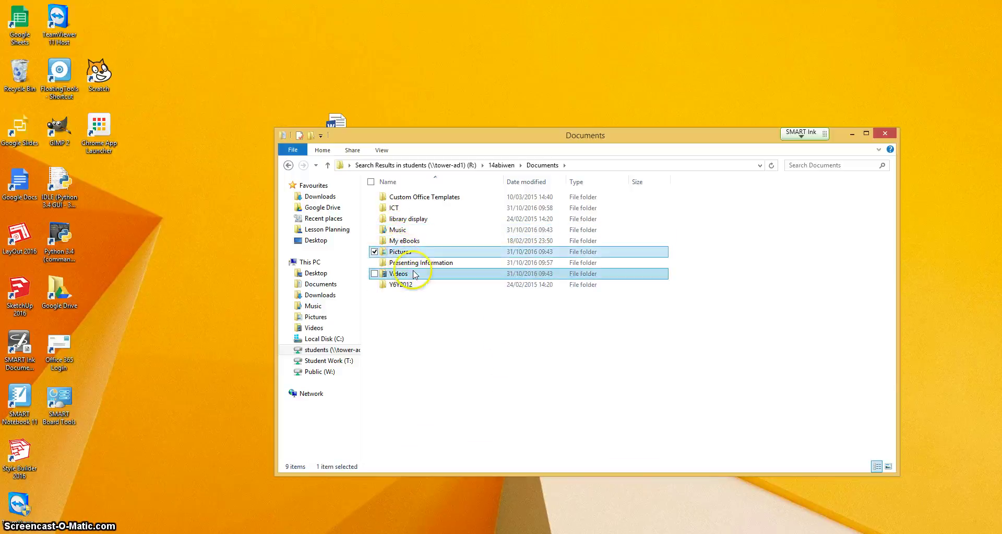
left_click(432, 342)
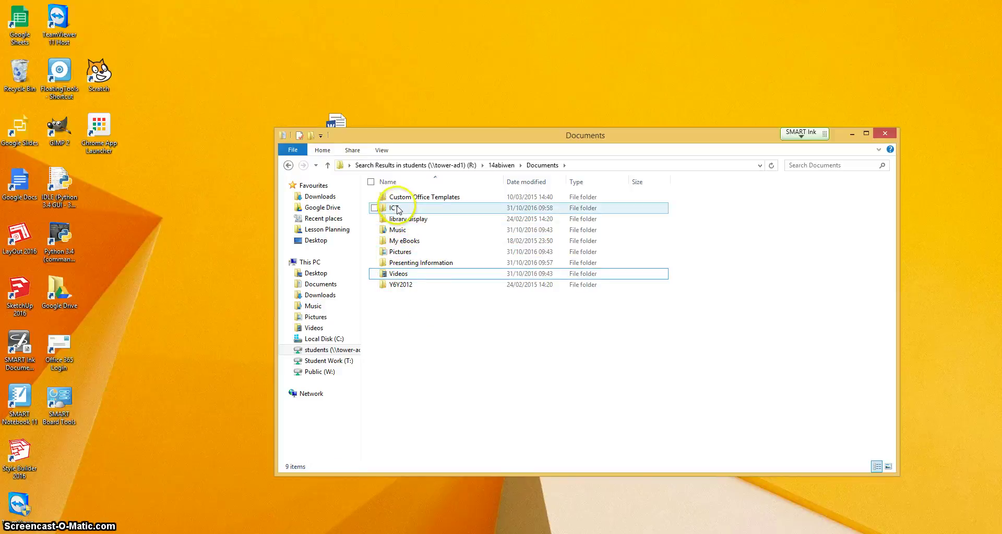
left_click(447, 337)
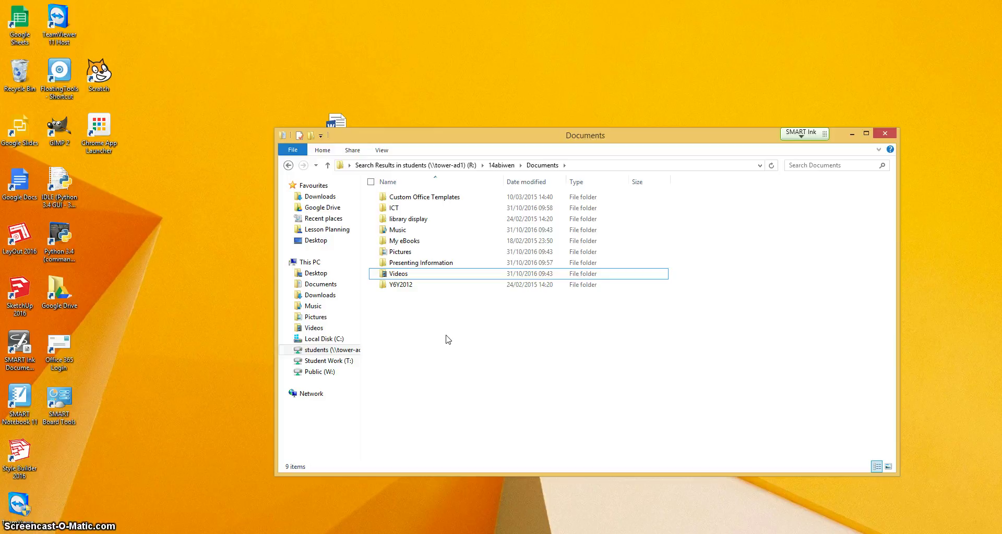
left_click(476, 349)
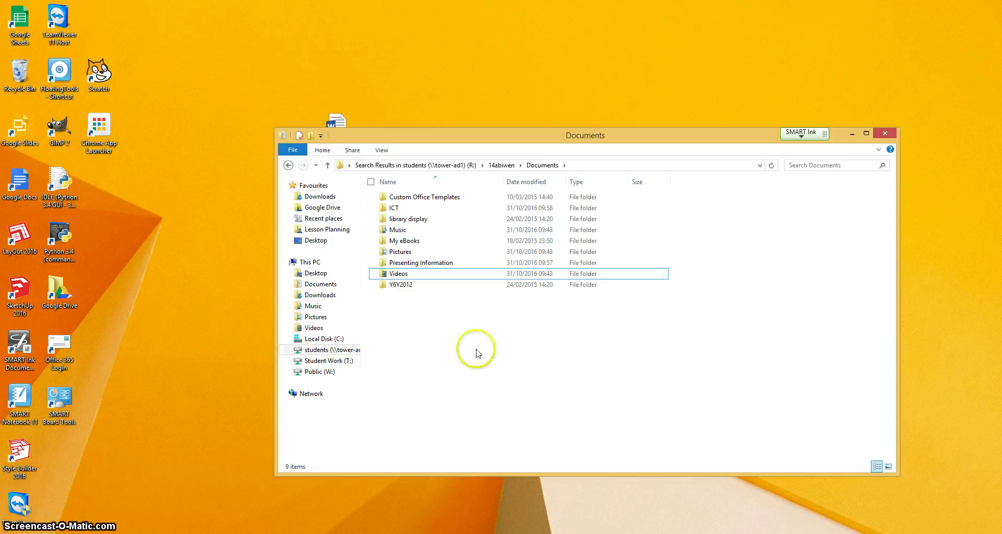
Create a new folder named Computing in the Documents folder.
left_click(323, 151)
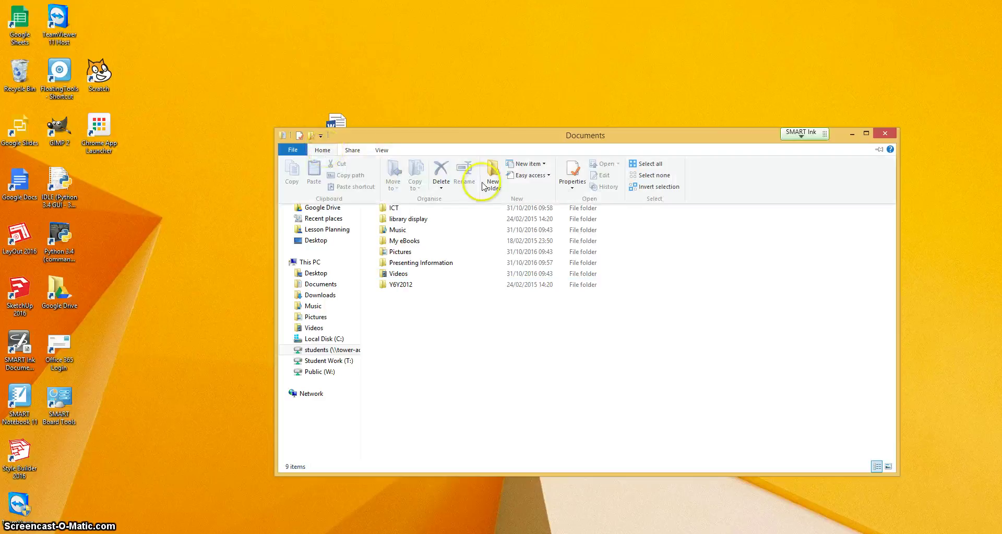
left_click(500, 182)
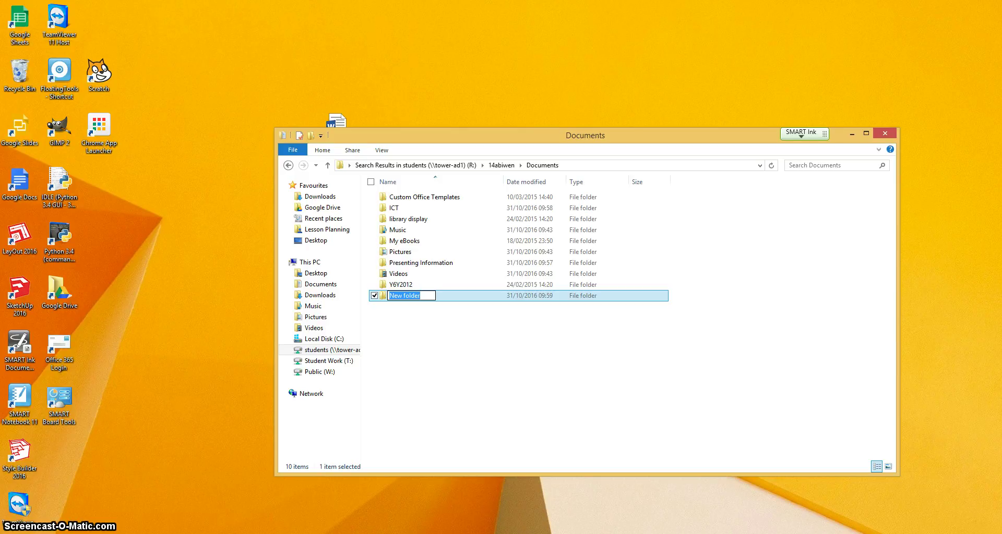
type("Computing")
left_click(482, 381)
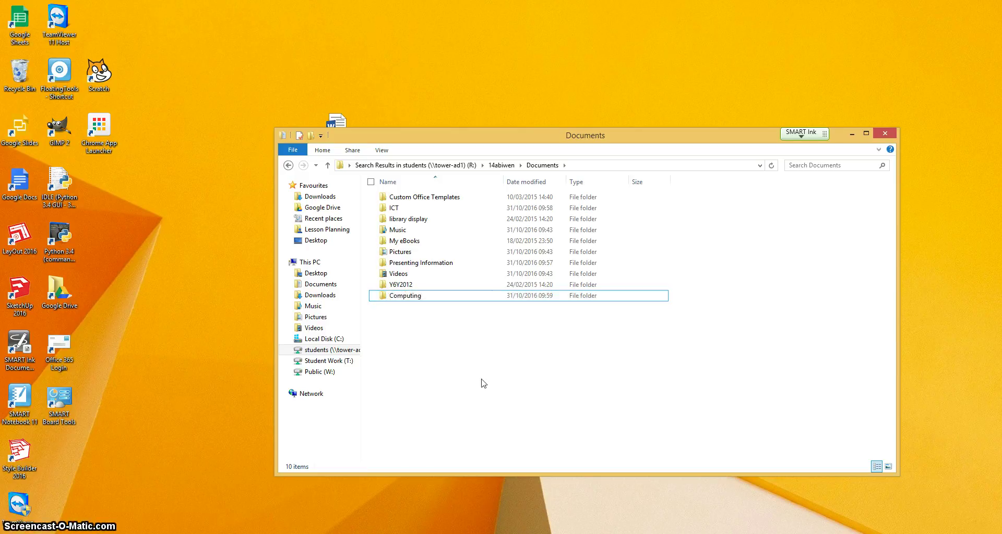
Add another new folder to Documents, leaving it with the default name.
left_click(323, 150)
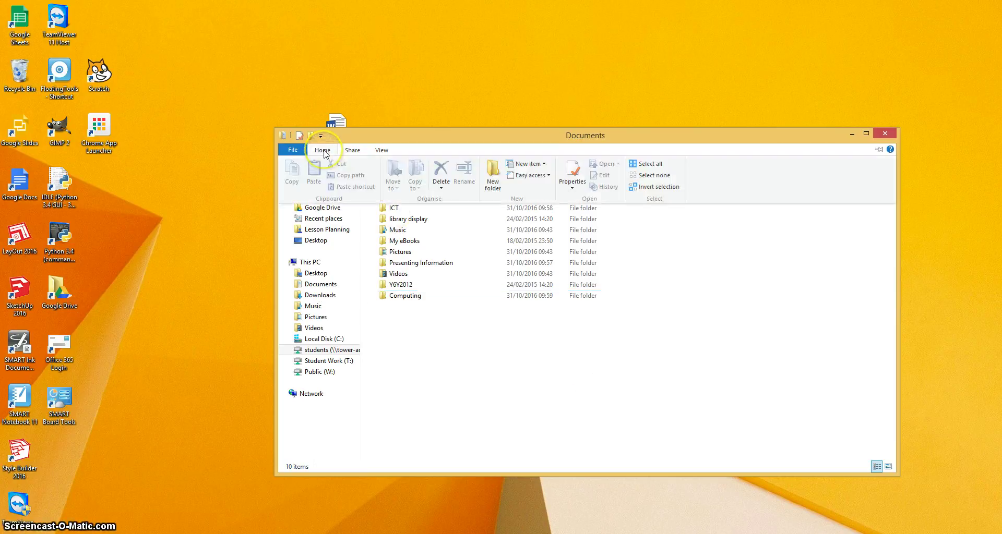
left_click(491, 175)
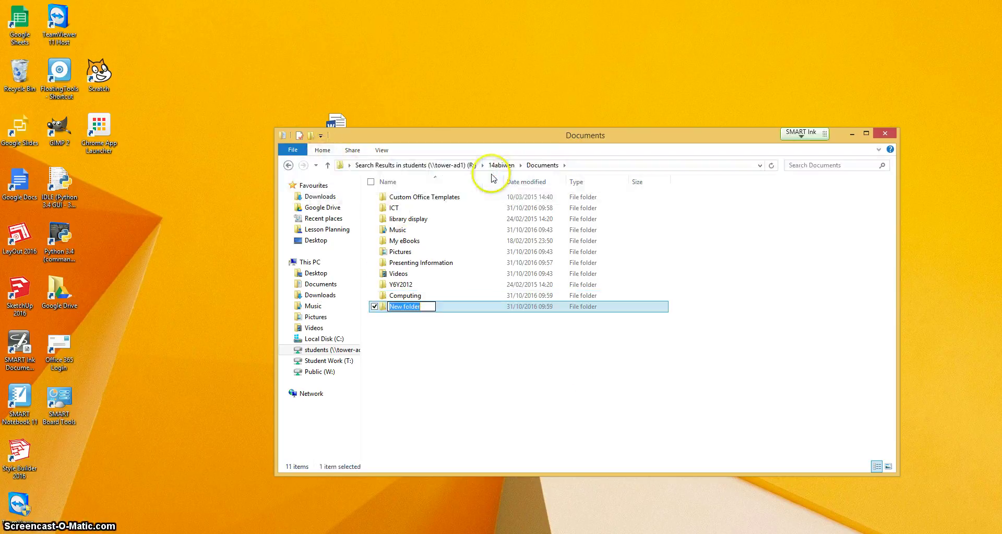
left_click(421, 335)
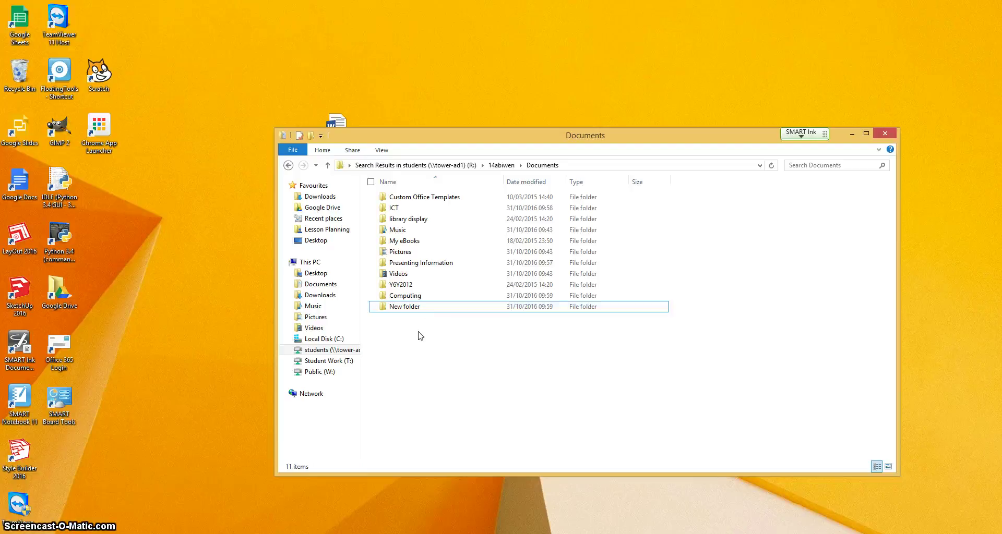
Rename the default-named folder in Documents as History.
left_click(401, 307)
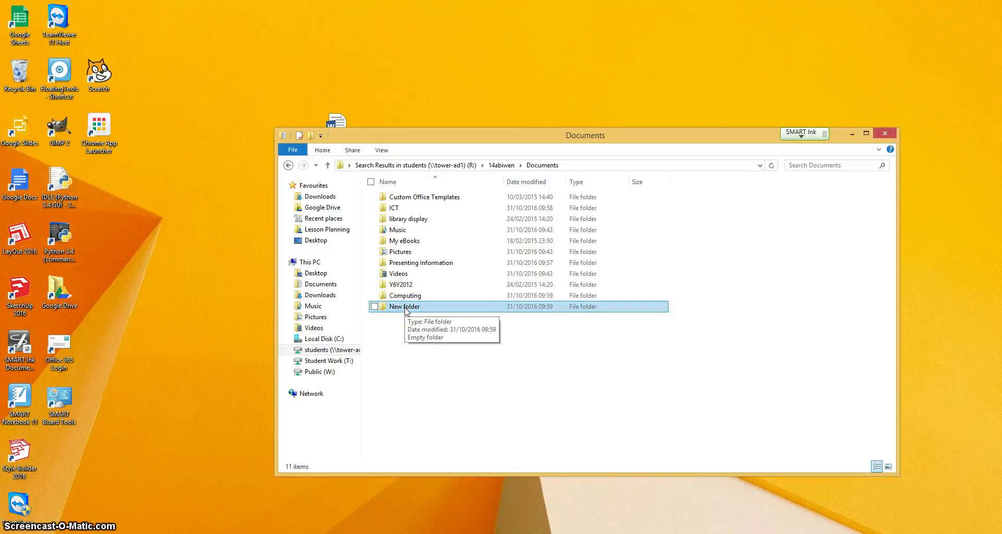
left_click(407, 311)
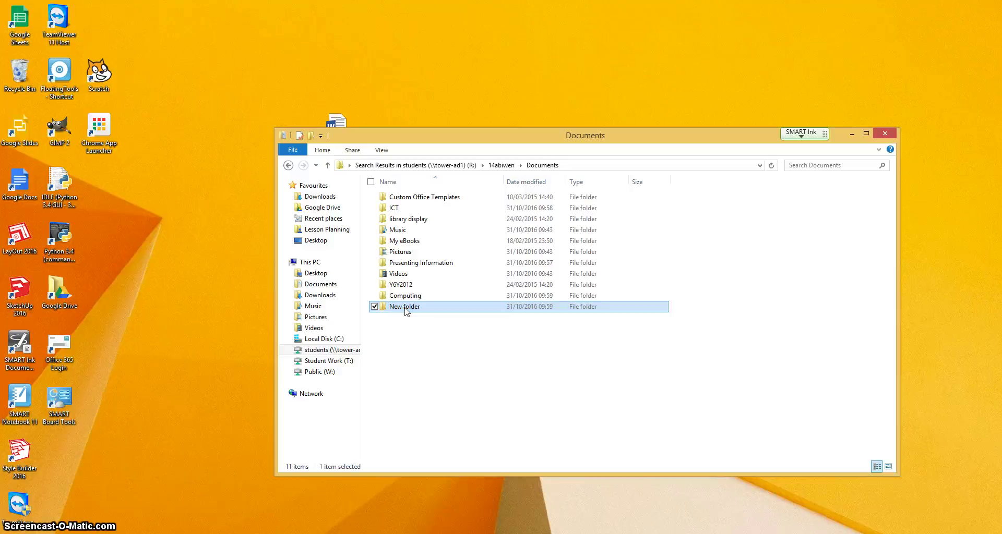
right_click(406, 311)
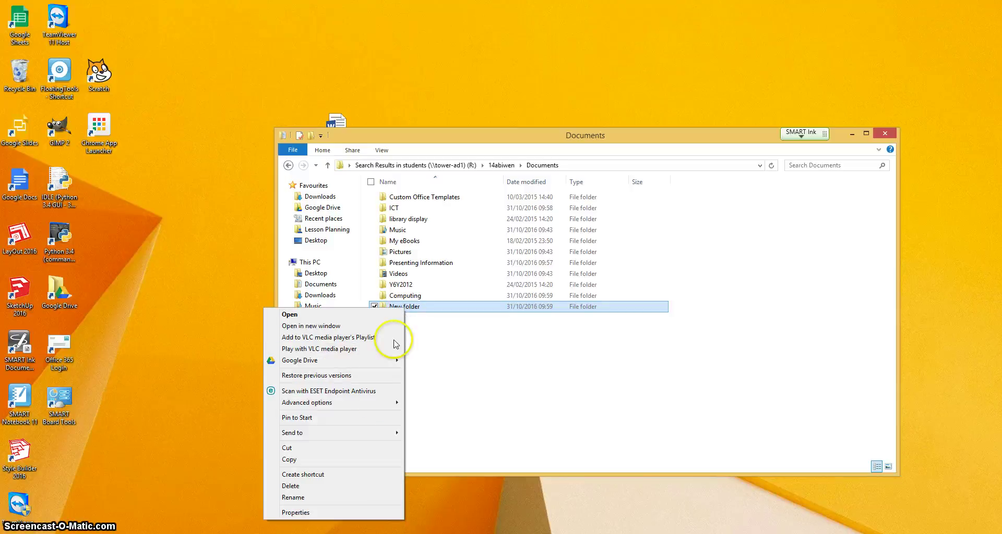
left_click(333, 497)
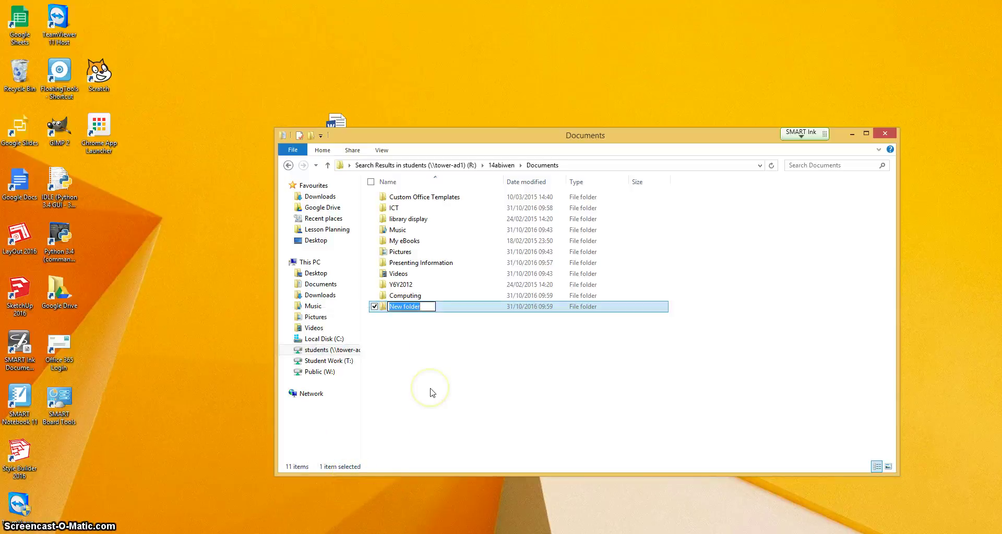
type("History")
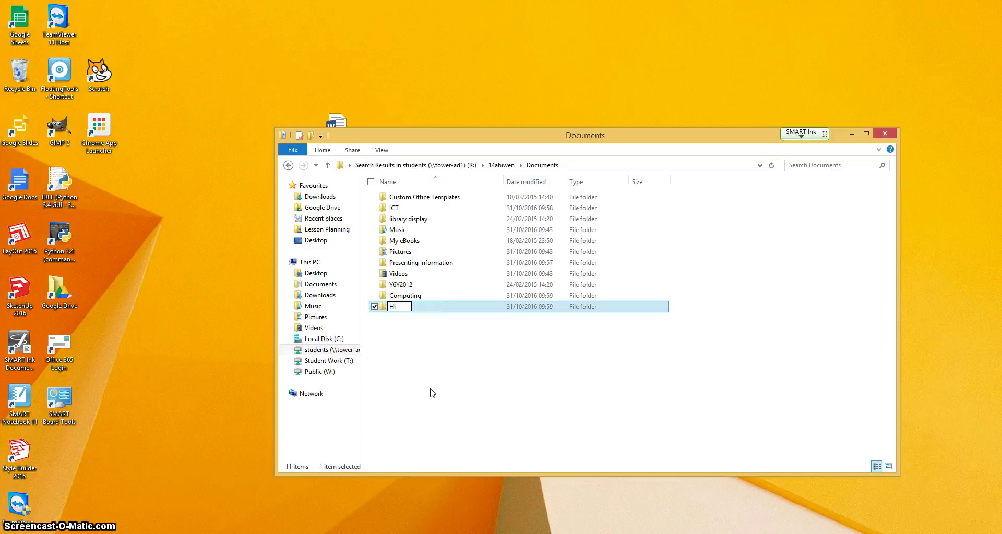
left_click(432, 393)
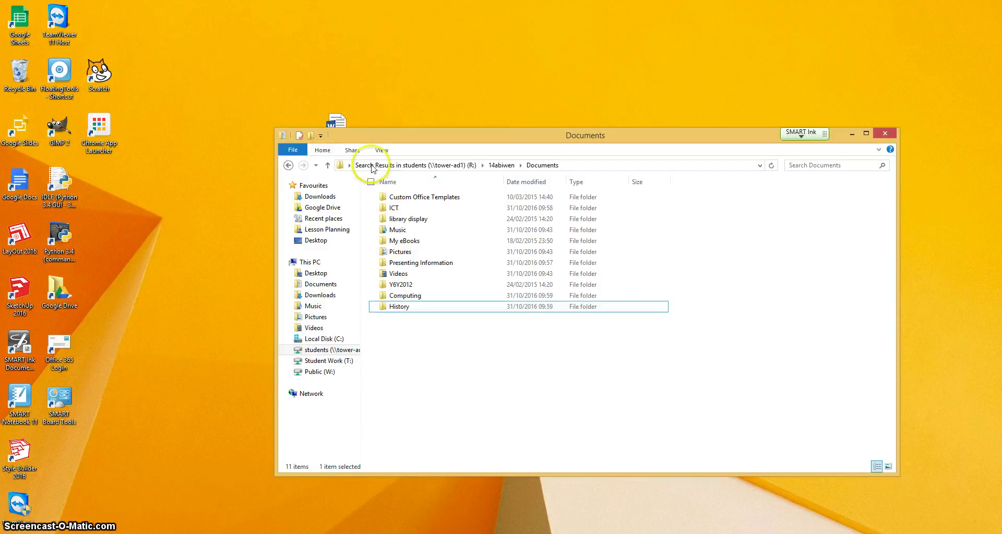
Create a new folder named Maths in the Documents folder.
left_click(322, 151)
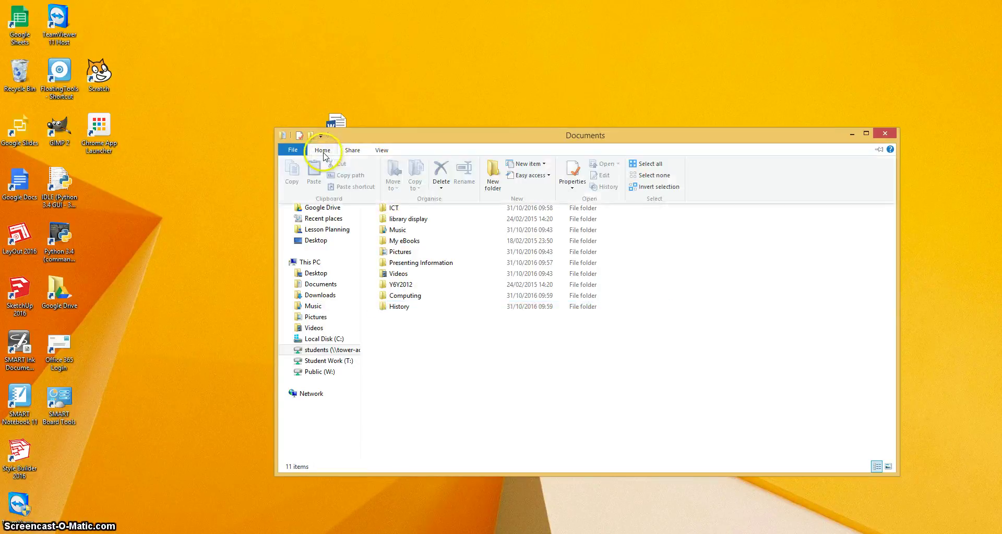
left_click(492, 177)
type("Maths")
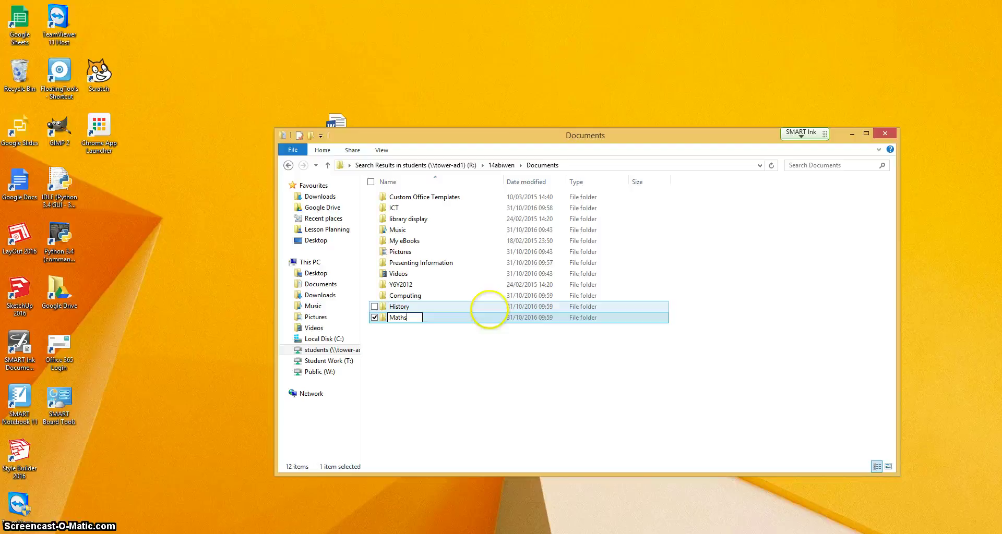
left_click(548, 418)
Create a new folder named Geography in the Documents folder.
left_click(323, 151)
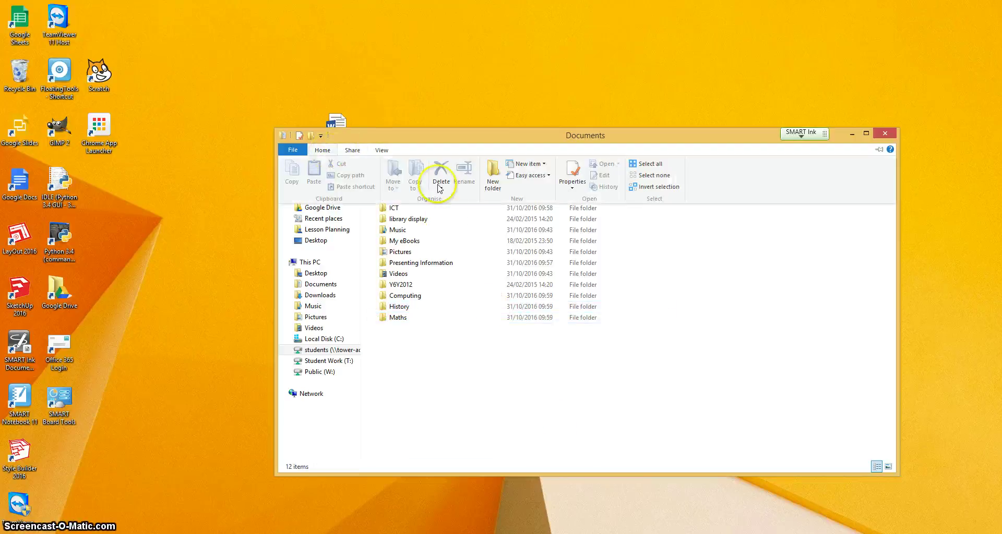
left_click(492, 177)
type("Geography")
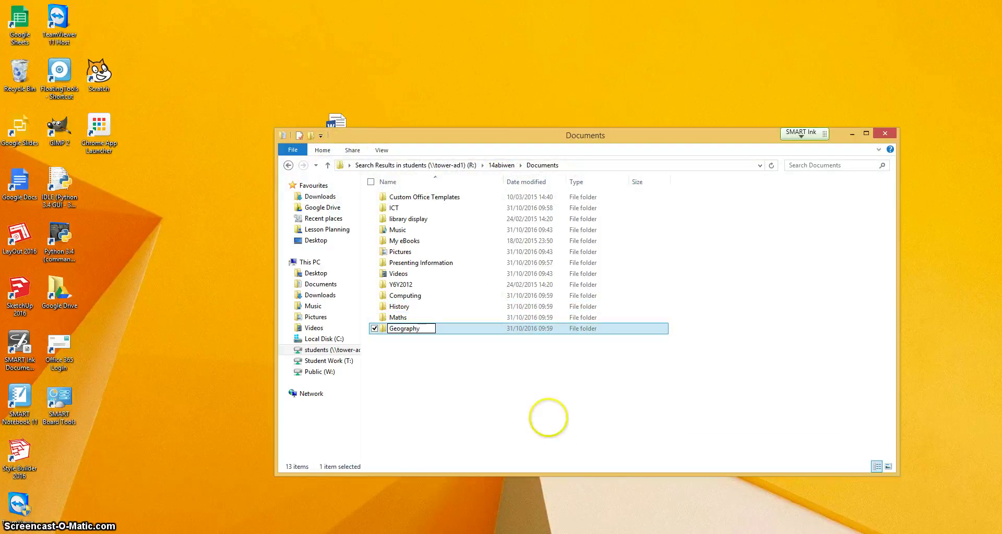
left_click(551, 422)
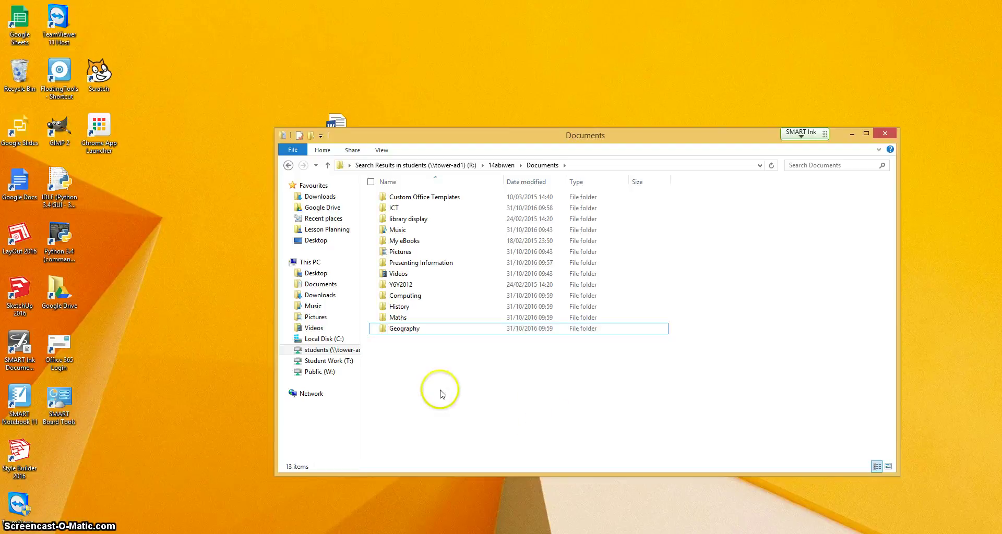
Open the Computing folder in Documents and create a subfolder named Scratch inside it.
double_click(398, 299)
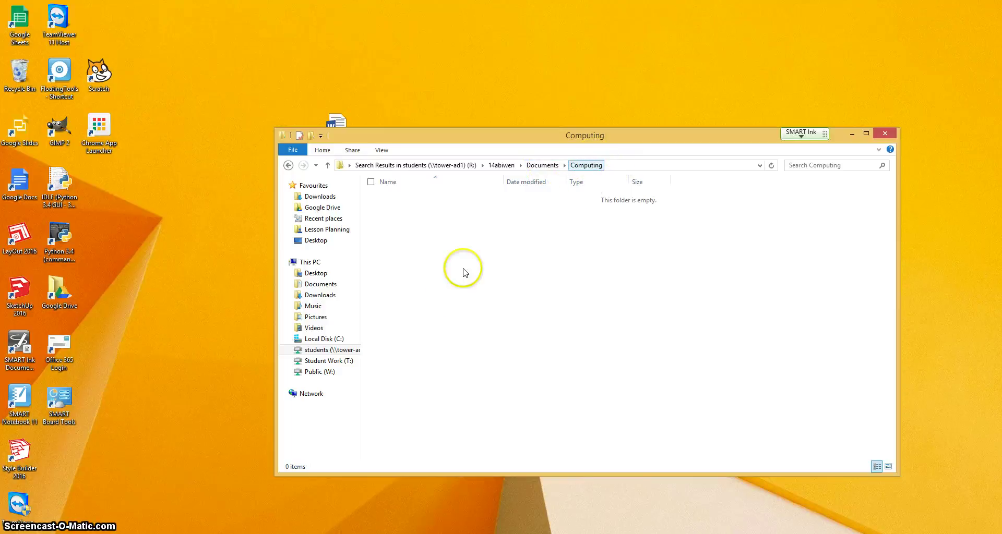
left_click(416, 264)
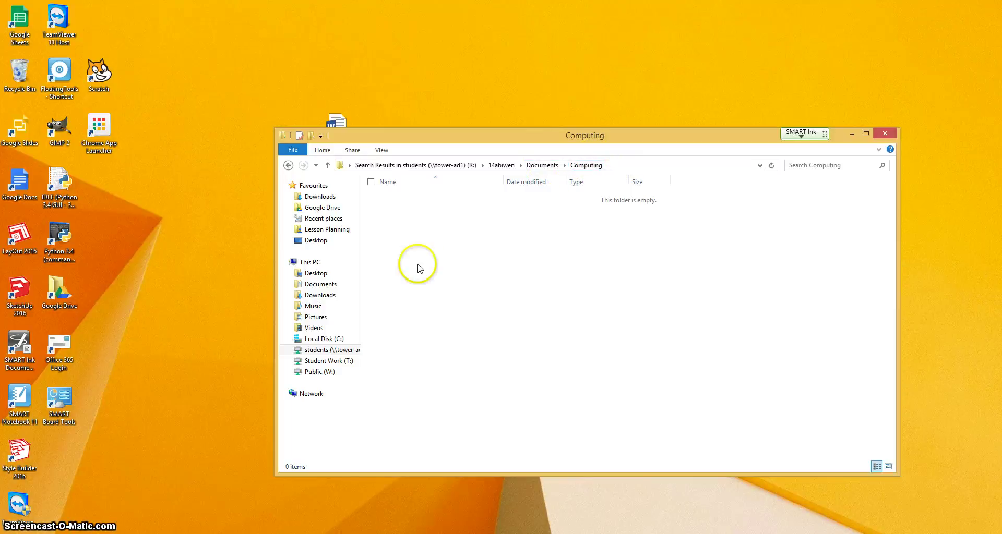
left_click(322, 150)
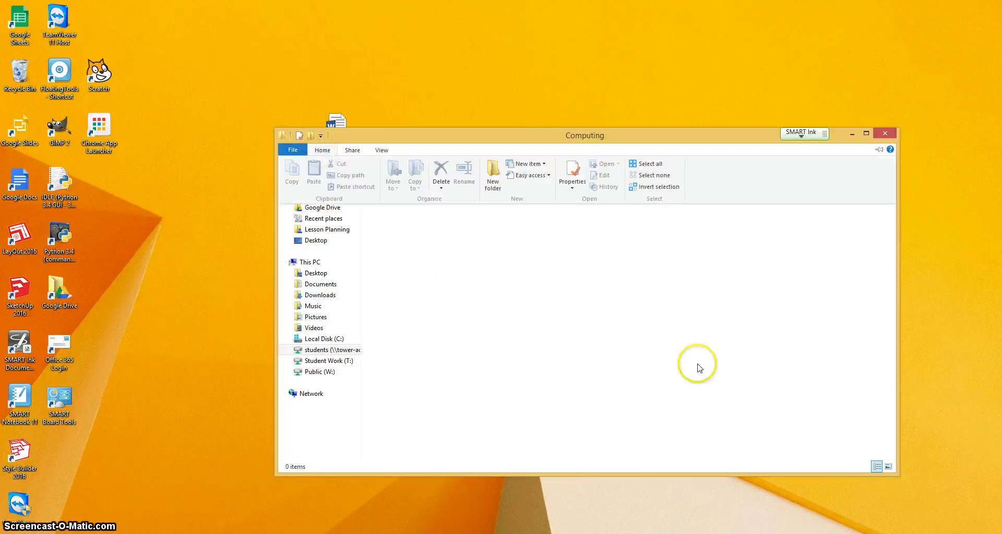
left_click(494, 177)
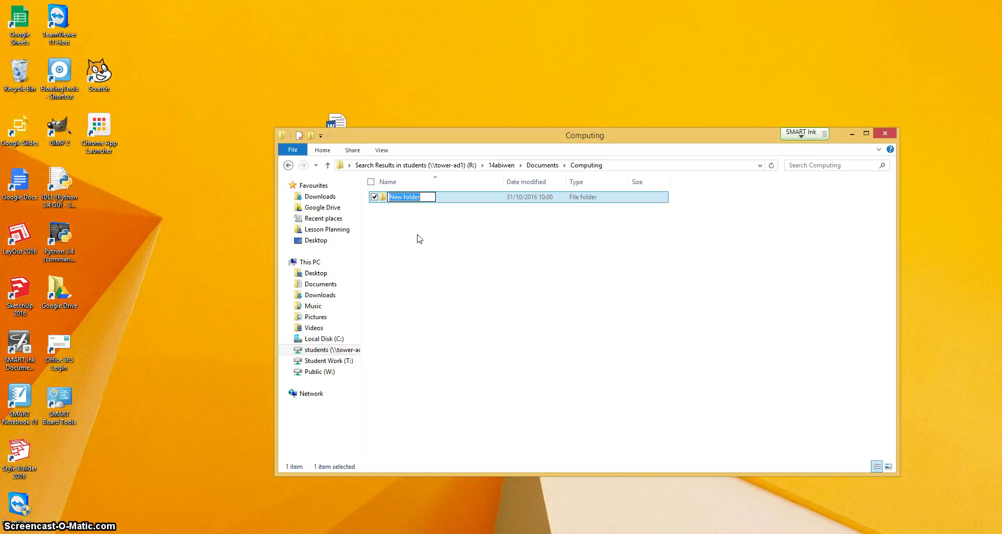
type("Sct")
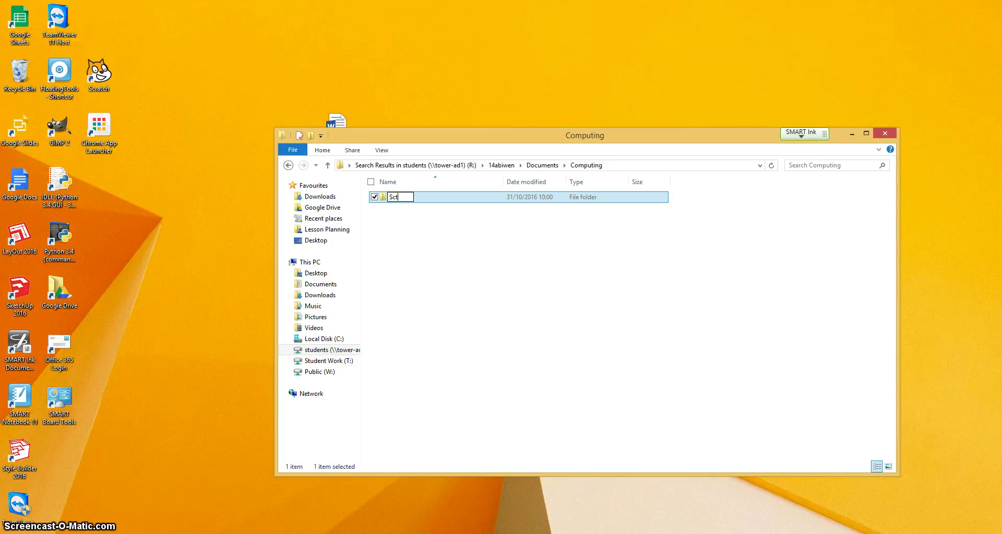
type("atch")
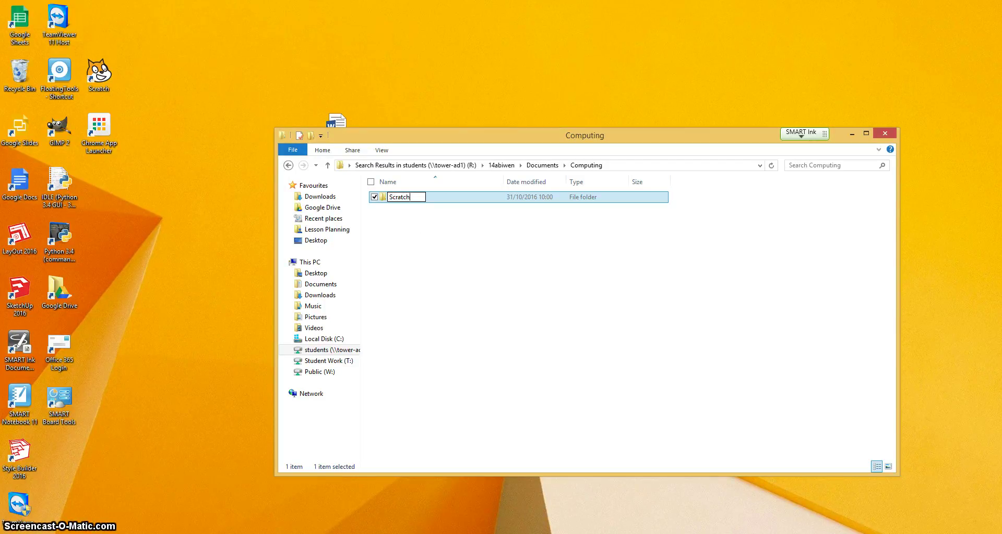
left_click(418, 237)
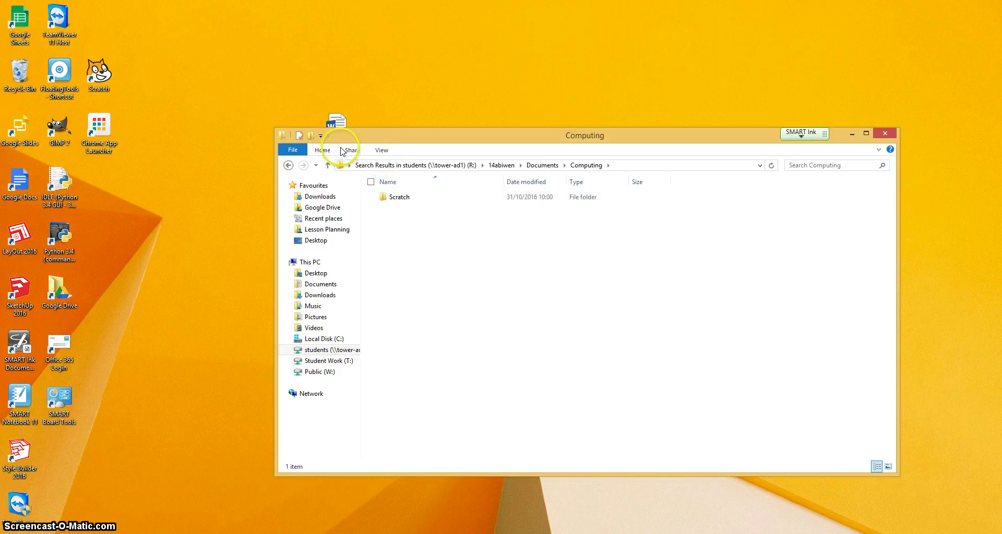
Create a second subfolder named Digital Literacy in the Computing folder.
left_click(323, 151)
left_click(493, 175)
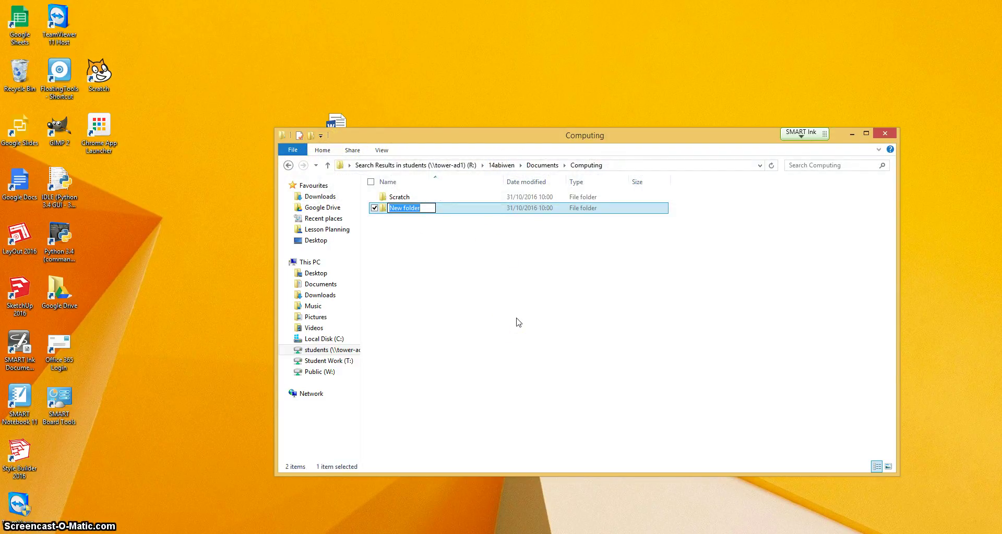
type("D")
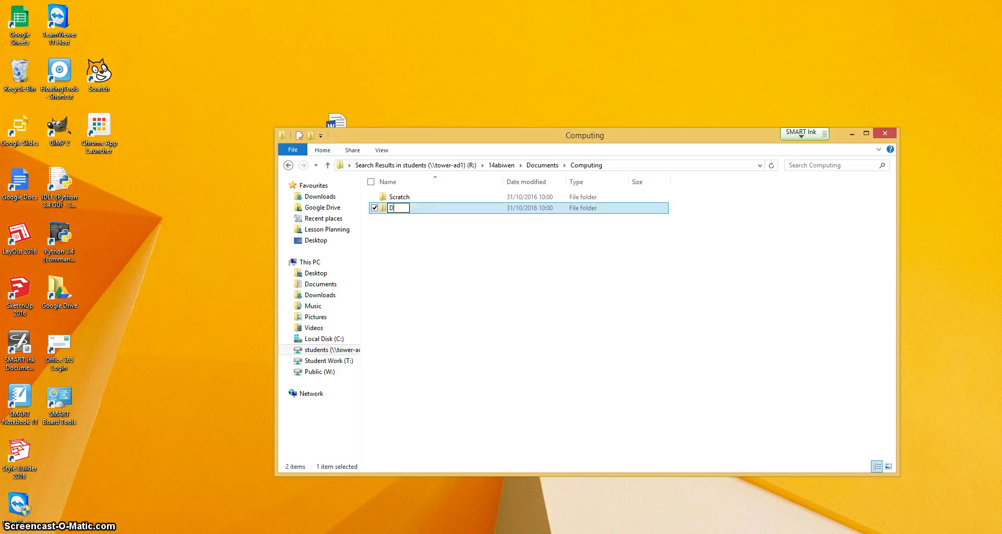
type("igital Lit")
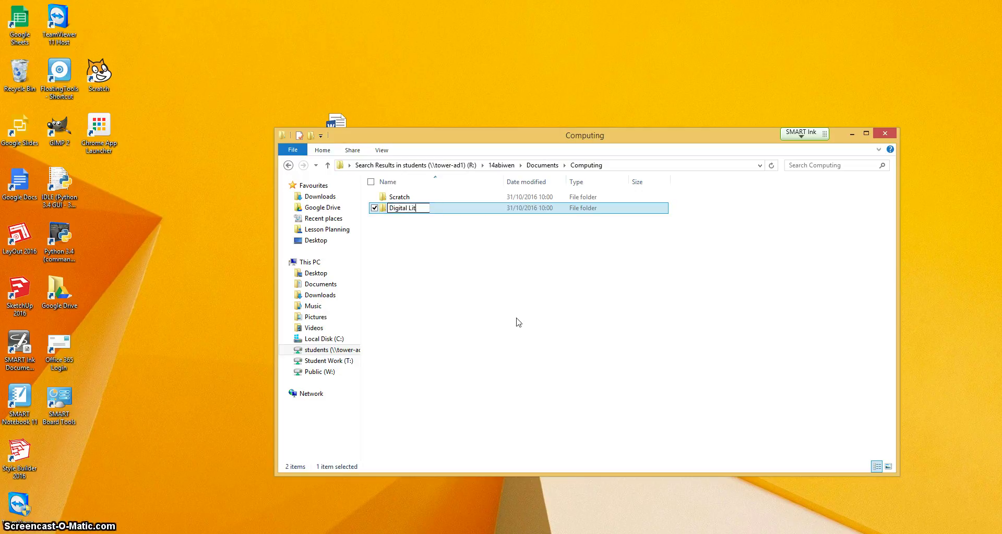
type("eracy")
left_click(558, 219)
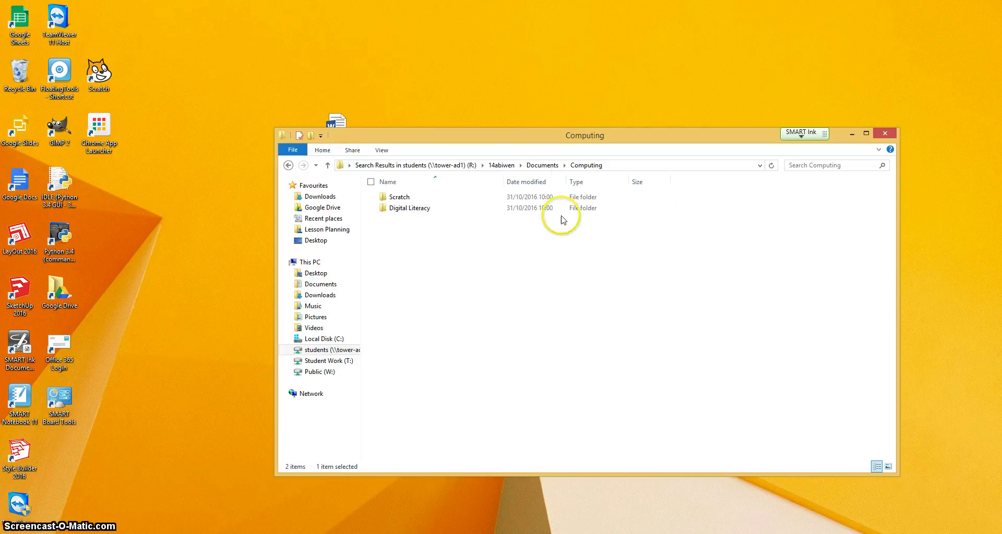
Create a subfolder named Python in the Computing folder.
left_click(323, 150)
left_click(502, 171)
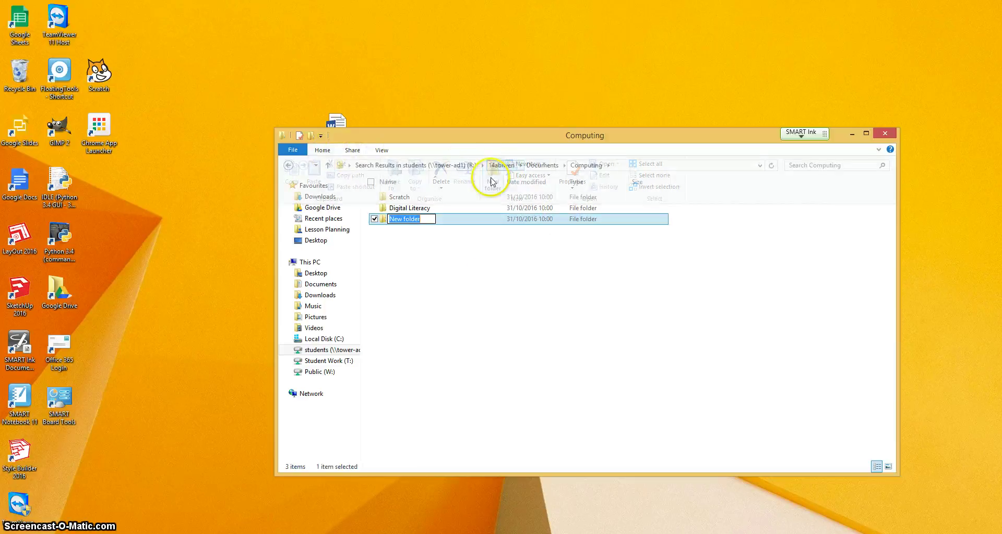
type("Python")
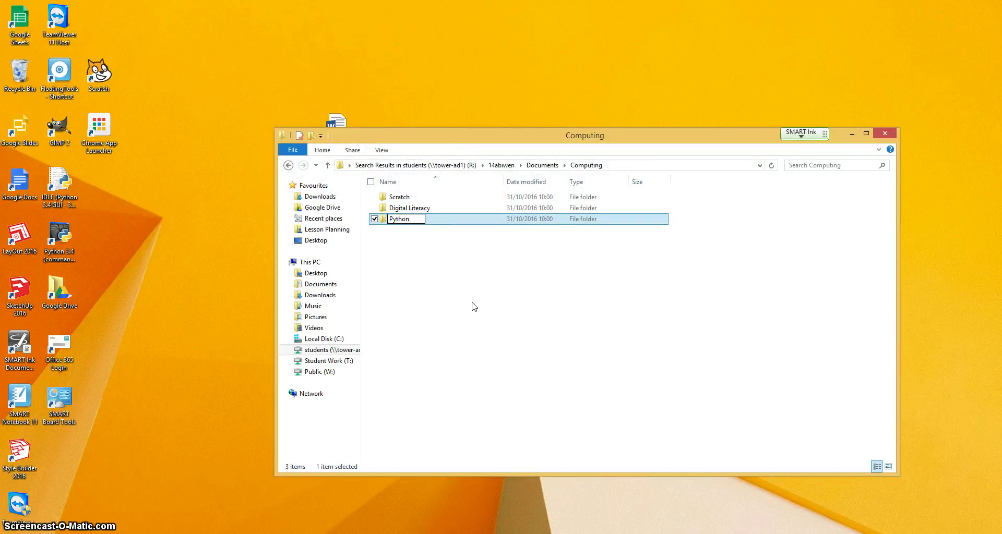
left_click(473, 306)
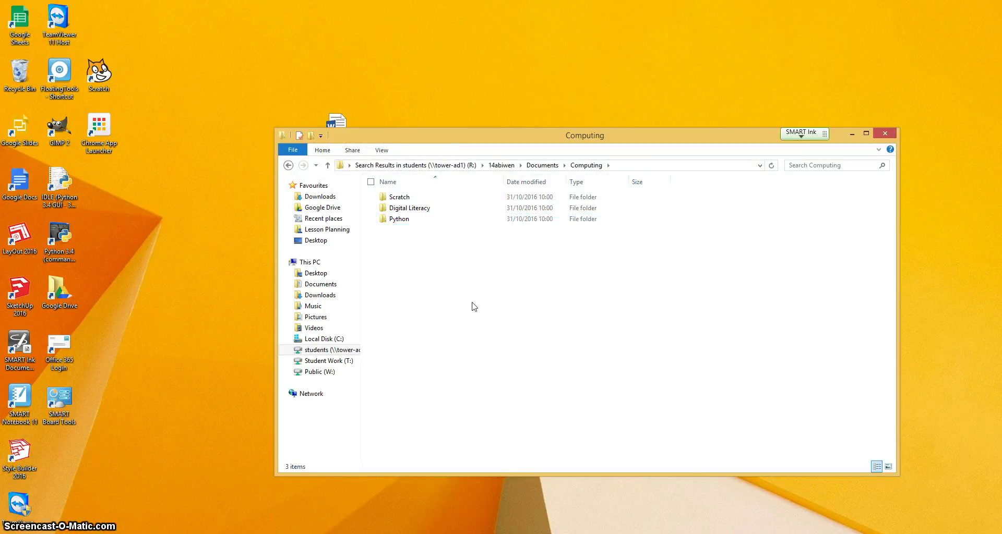
Create a subfolder named Computer networks in the Computing folder.
left_click(322, 150)
left_click(492, 180)
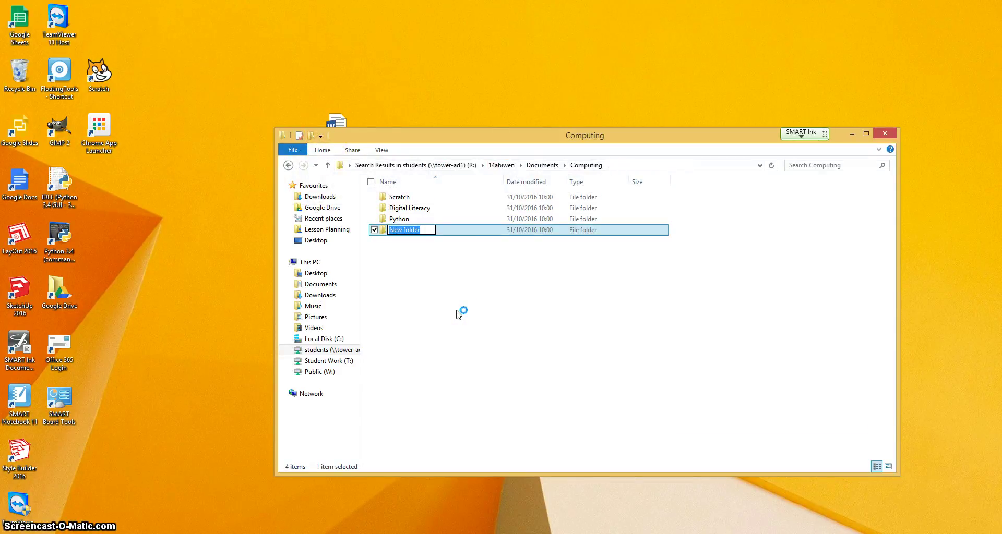
type("Computer networks")
left_click(457, 313)
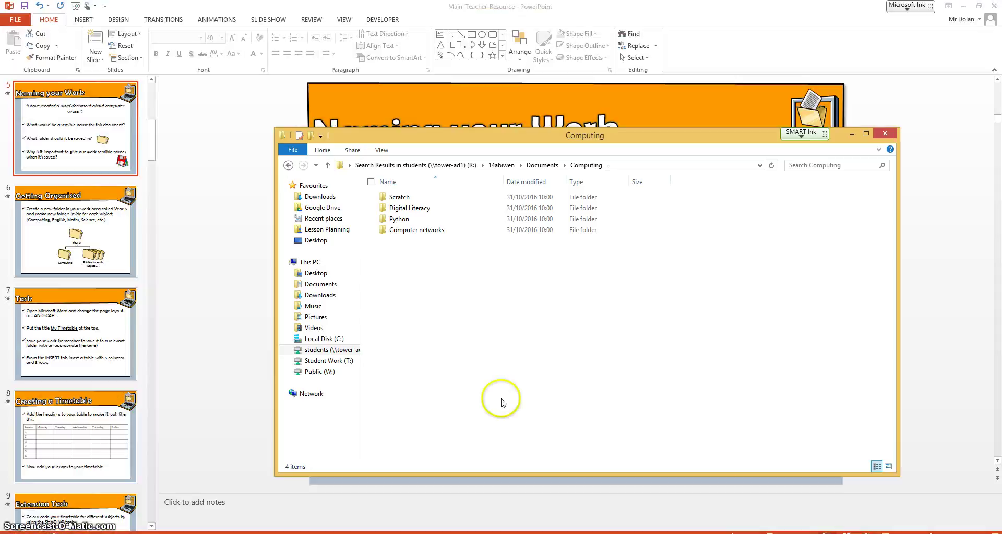
View the general properties of the Computer networks folder, including its location, size and creation date, and close them.
left_click(436, 232)
right_click(436, 232)
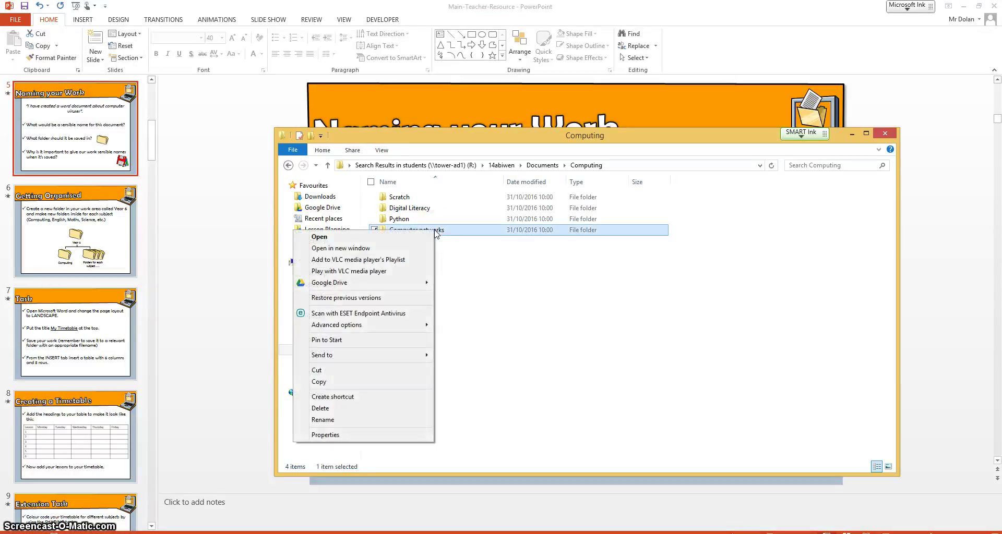
left_click(345, 435)
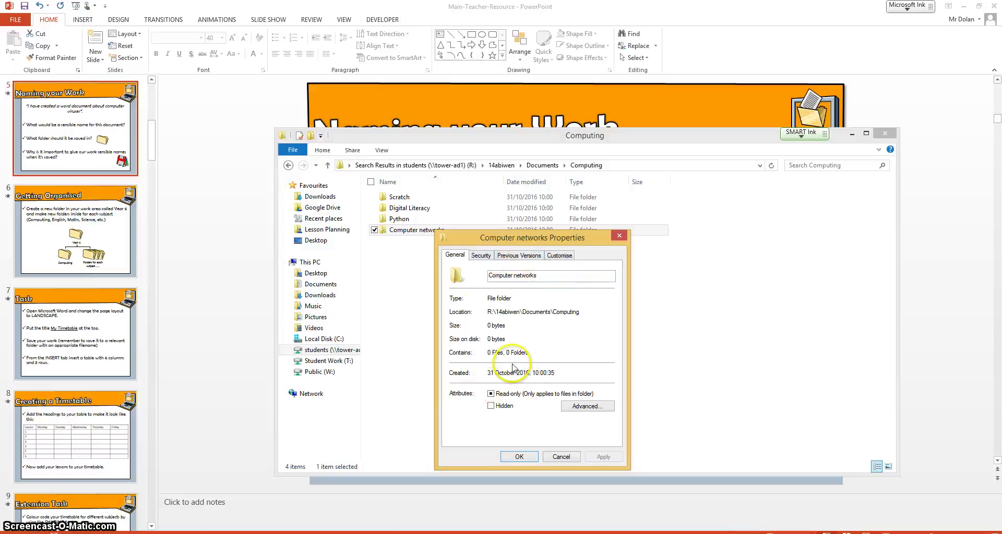
left_click(519, 457)
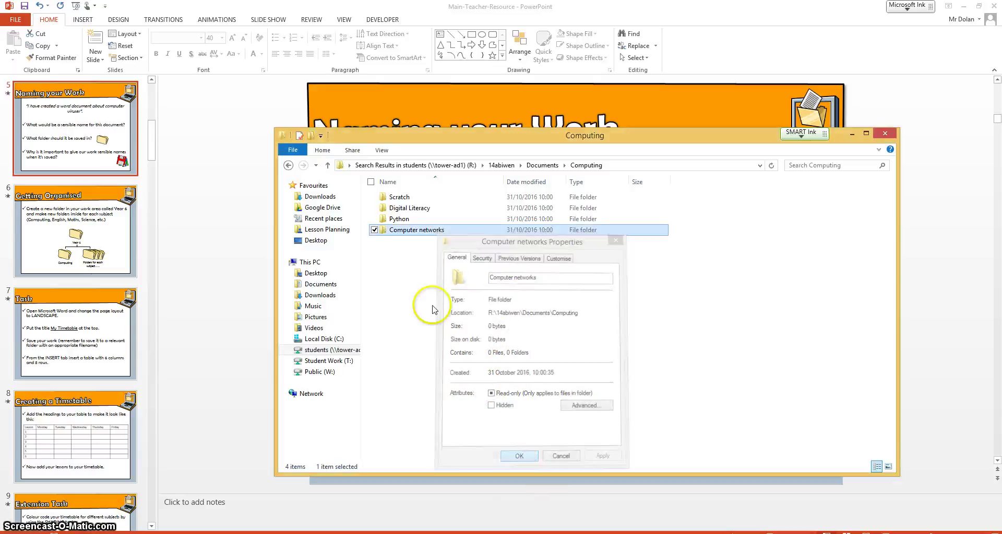